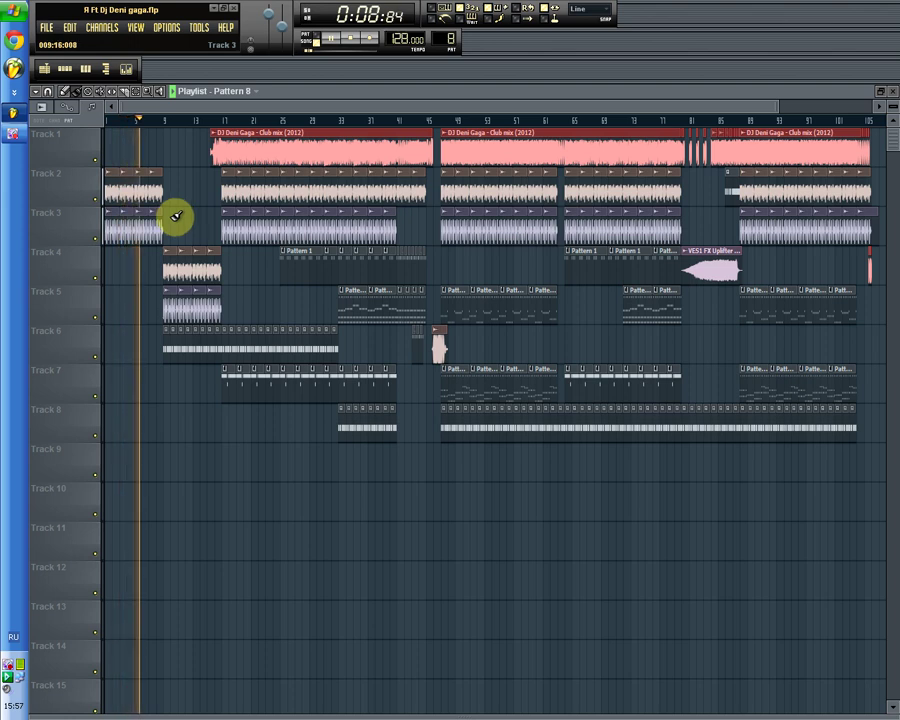
Examine the bass drum steps of Pattern 7 and the Sylenth1 #2 notes of Pattern 5
double_click(210, 342)
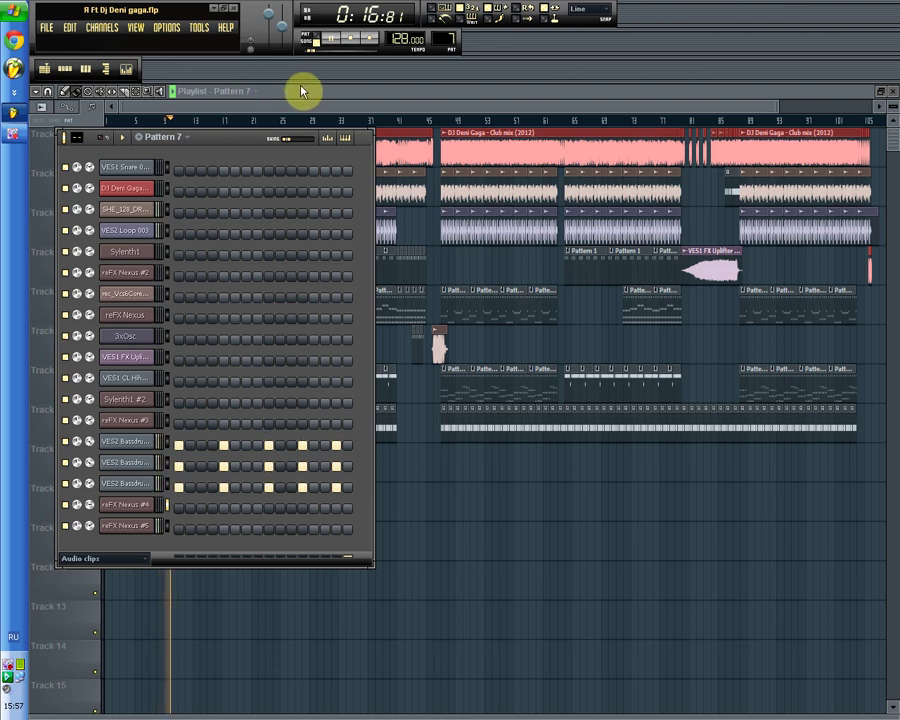
click(300, 110)
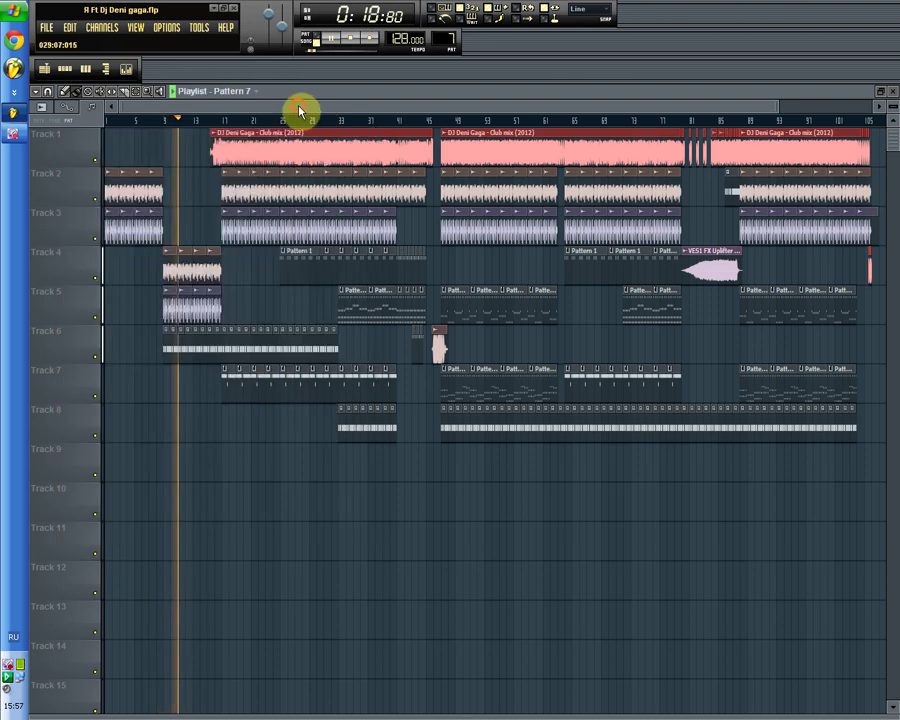
double_click(245, 376)
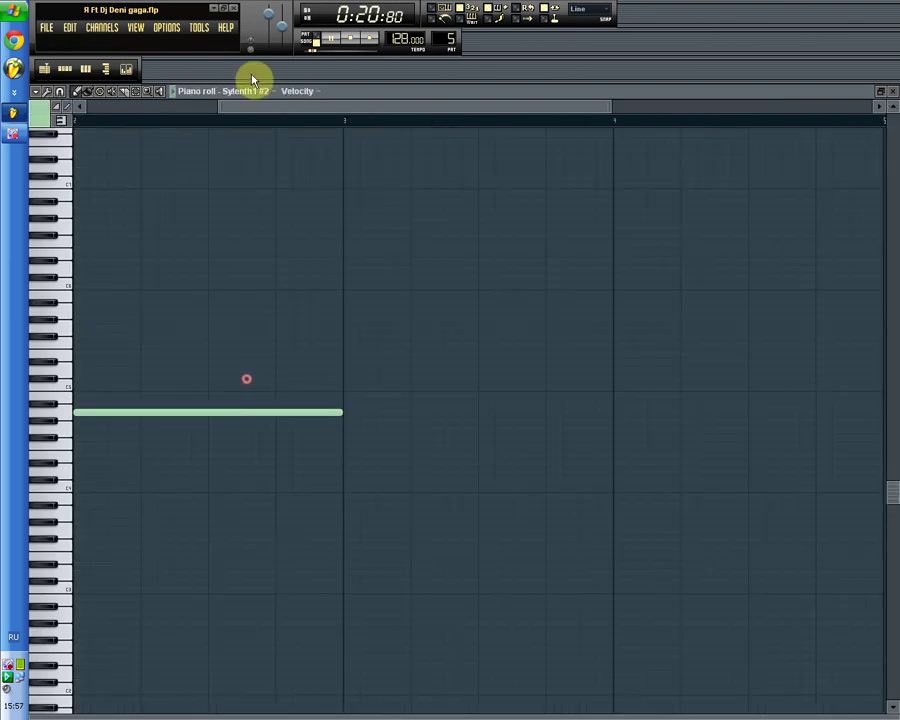
drag(221, 112, 36, 112)
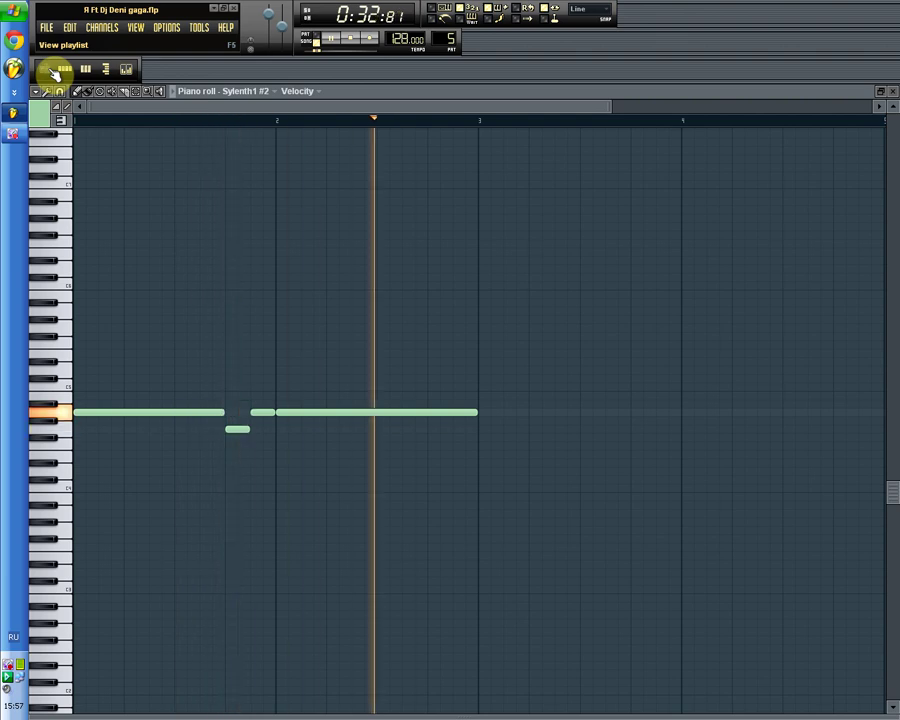
click(55, 72)
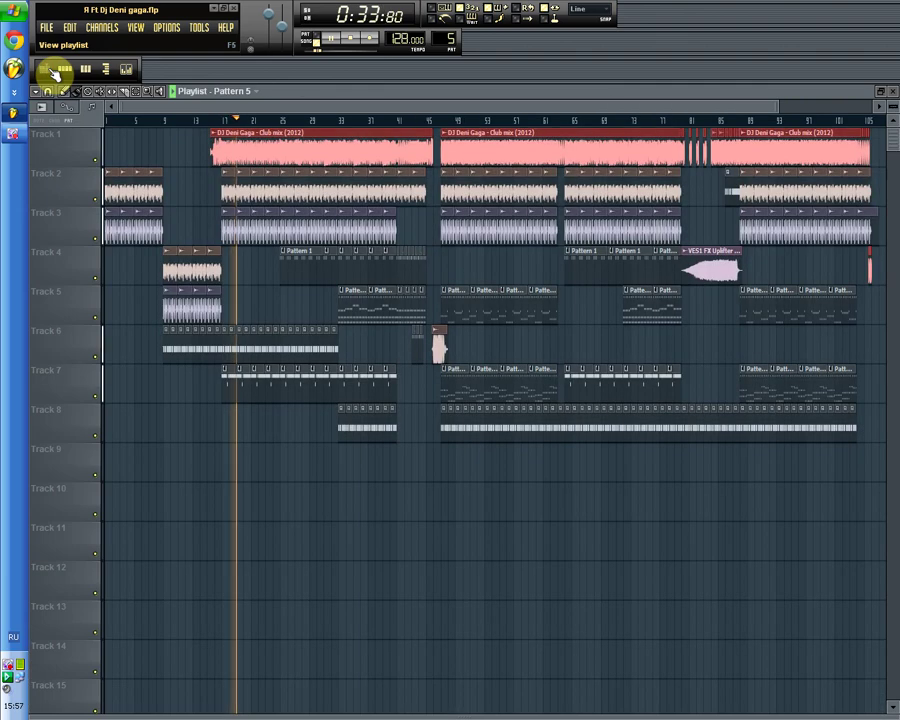
Examine the Sylenth1 notes of Pattern 1 on Track 4 and the reFX Nexus #2 notes of Pattern 2 on Track 5
double_click(301, 256)
drag(219, 107, 52, 103)
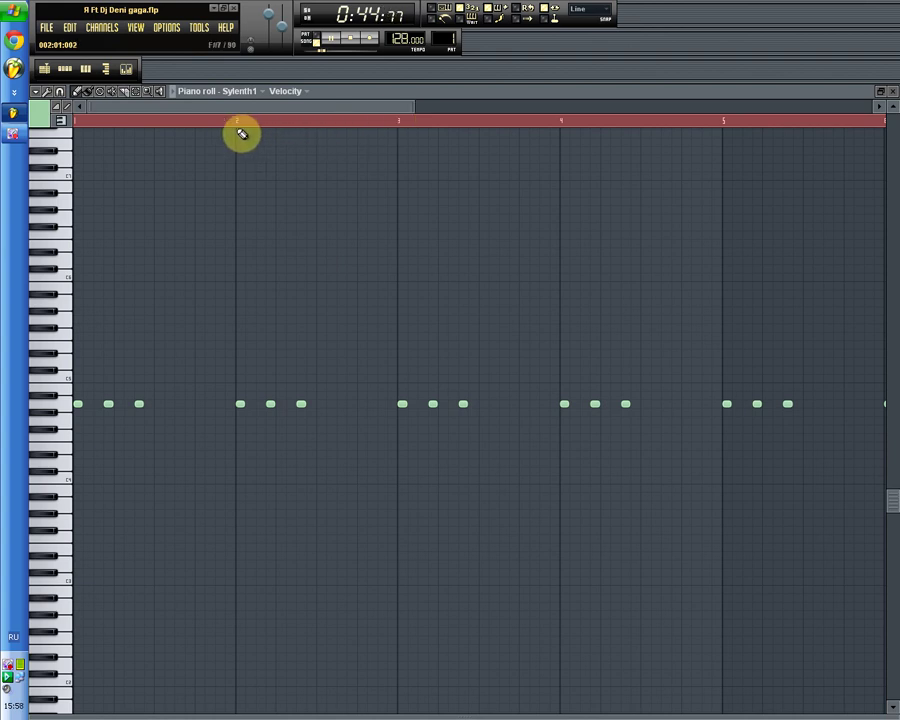
click(46, 69)
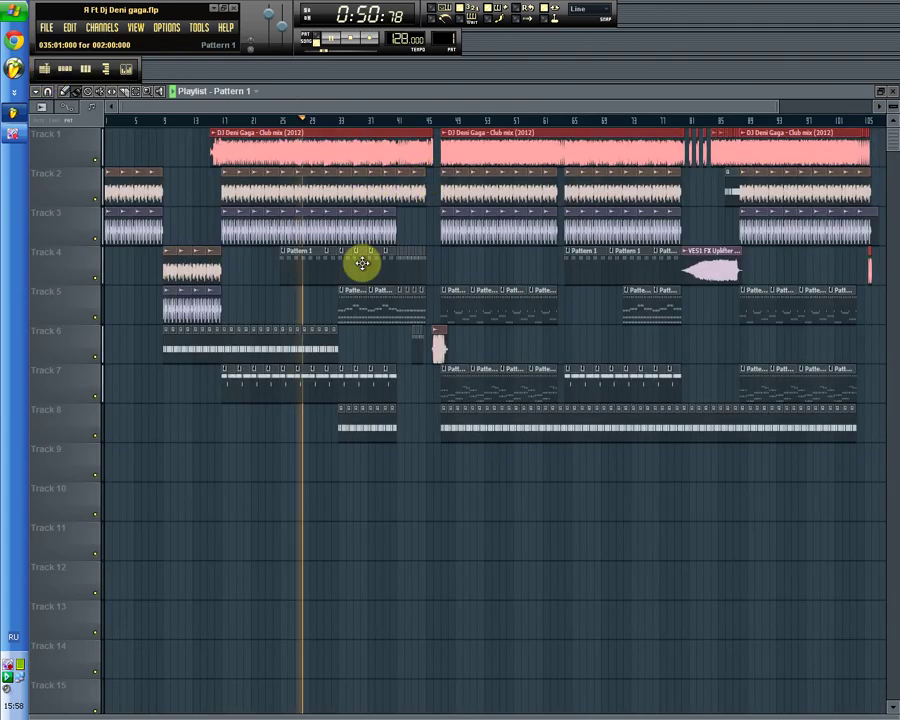
double_click(362, 311)
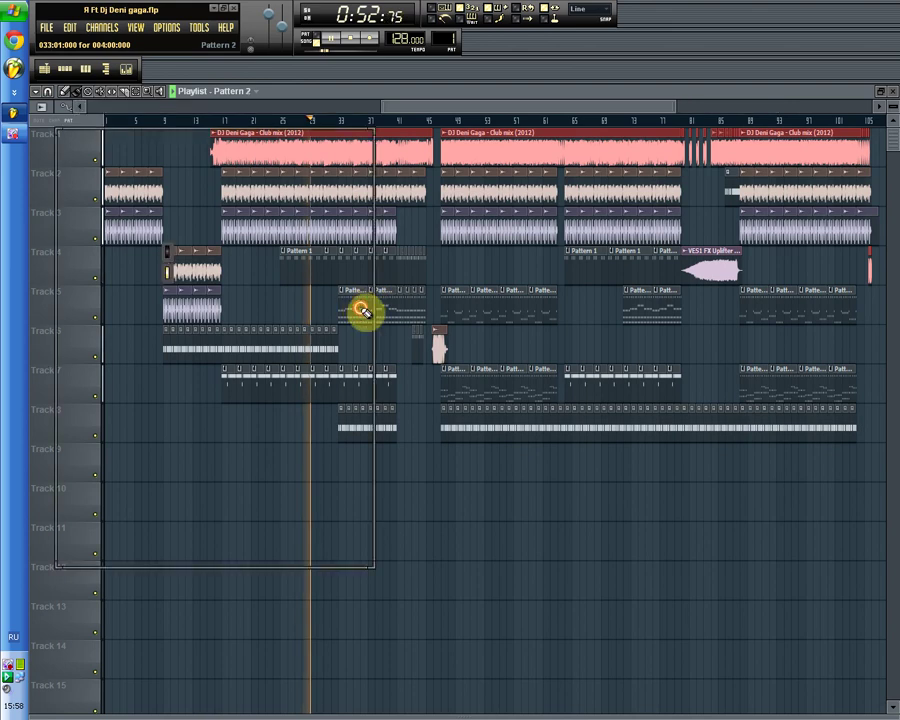
drag(382, 102, 320, 103)
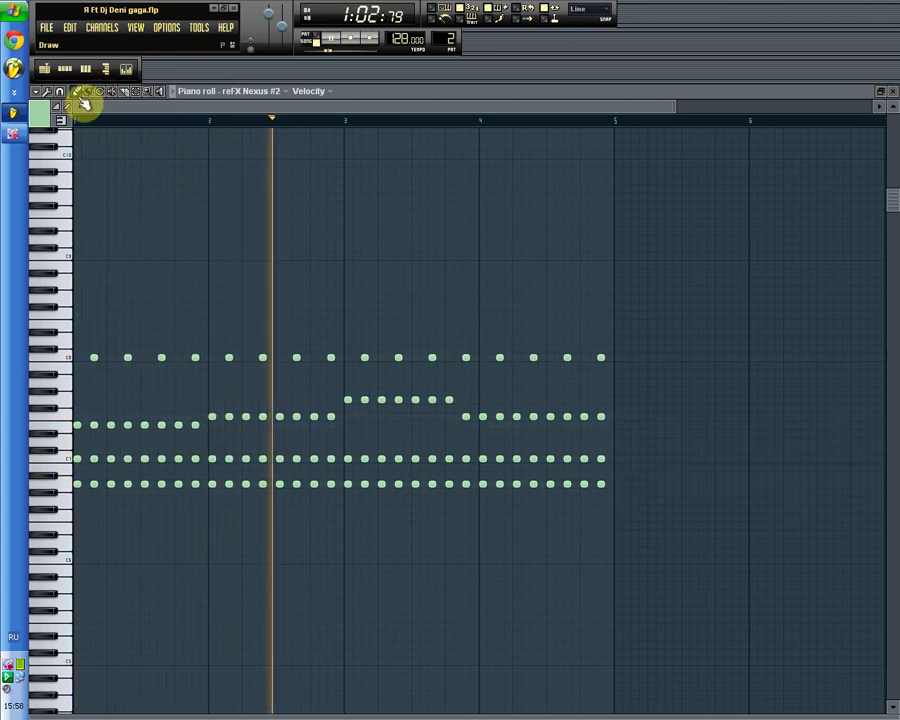
click(43, 70)
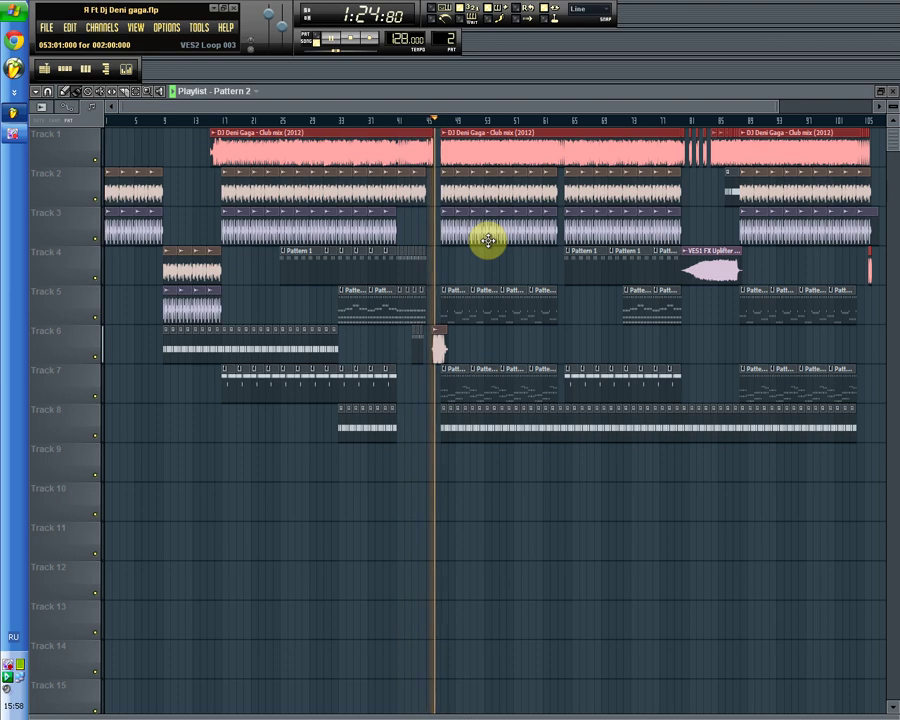
Examine the Sylenth1 notes of Pattern 3 on Track 5 and the reFX Nexus #4 notes of Pattern 8 on Track 7
double_click(462, 313)
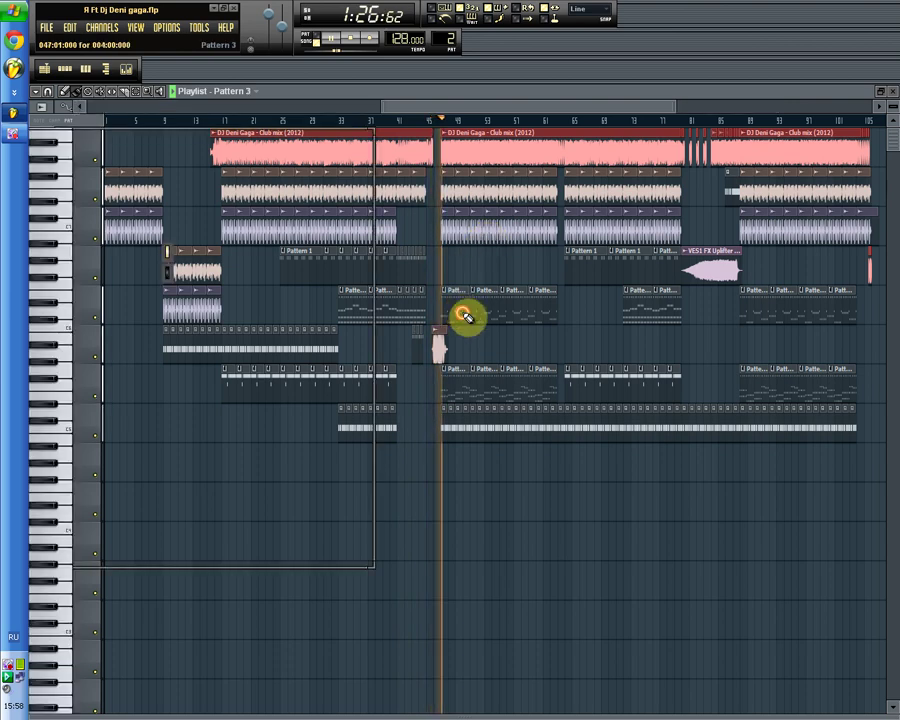
drag(384, 113, 32, 116)
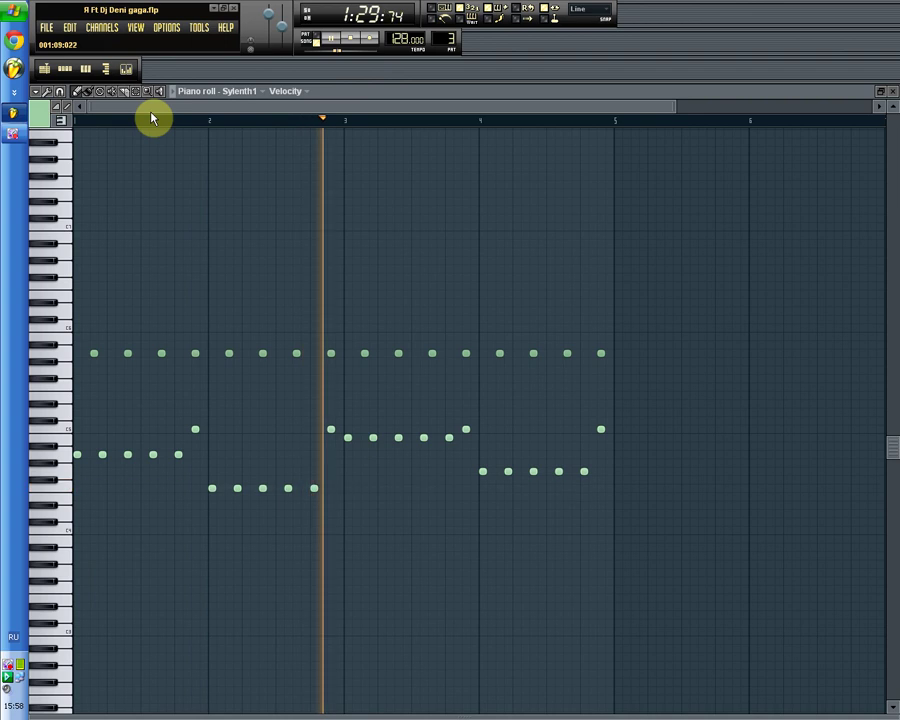
click(46, 68)
double_click(457, 387)
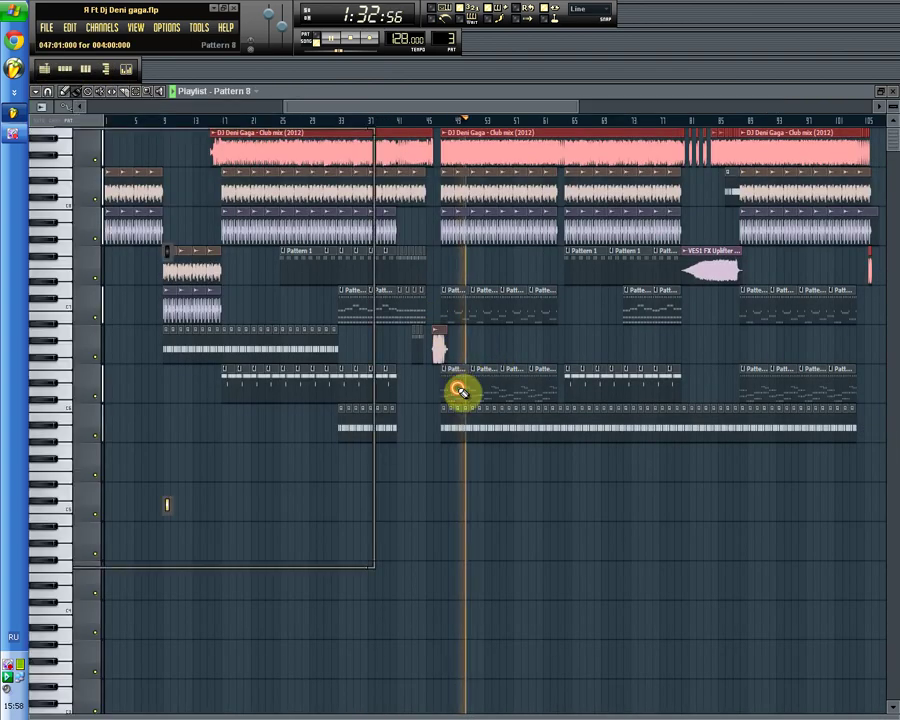
drag(283, 107, 86, 96)
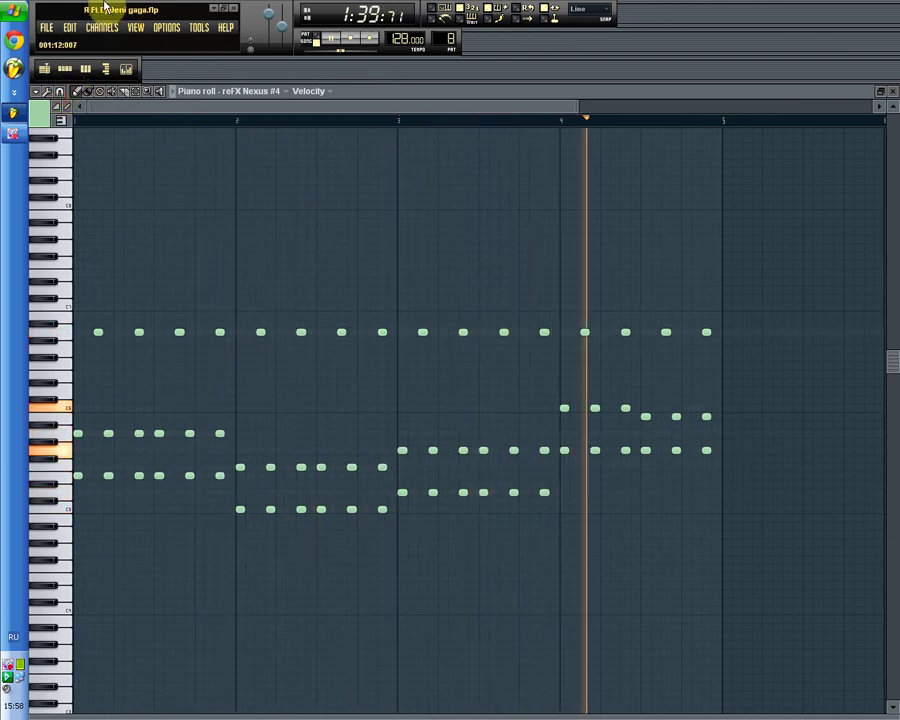
click(44, 68)
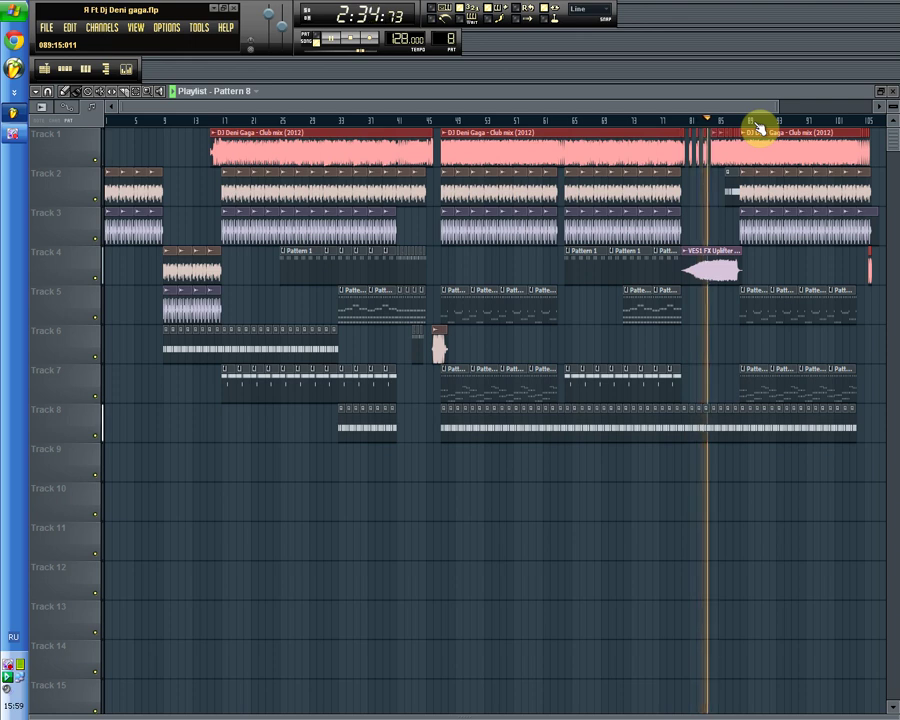
Set the title in the project info to "Club Mix (2012)" followed by the remixer's stage name and "Remix" in parentheses
click(200, 28)
click(180, 28)
click(166, 28)
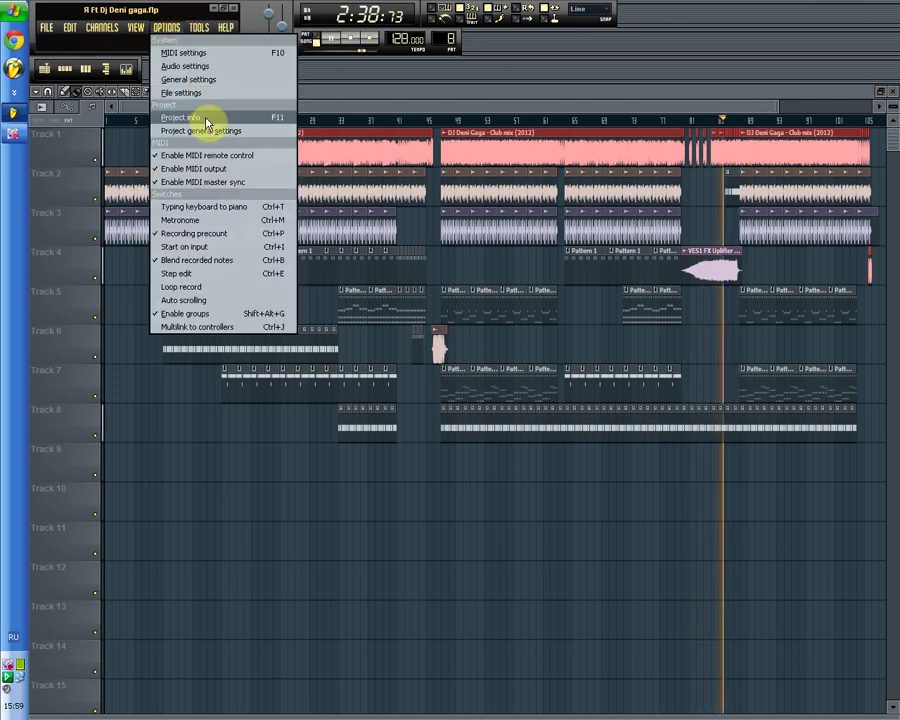
click(208, 118)
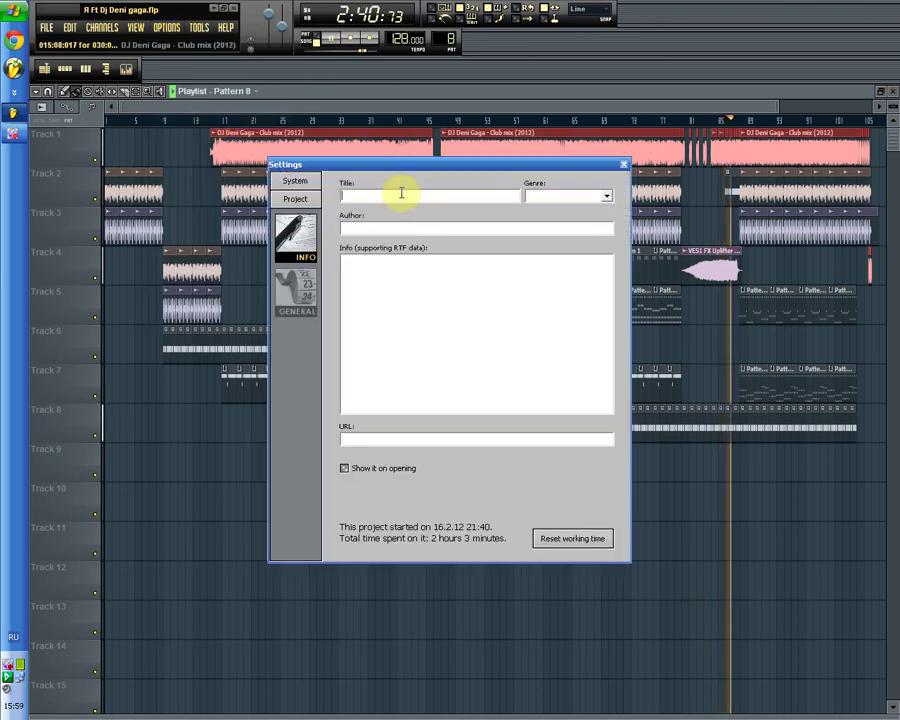
click(400, 192)
text(Cnr)
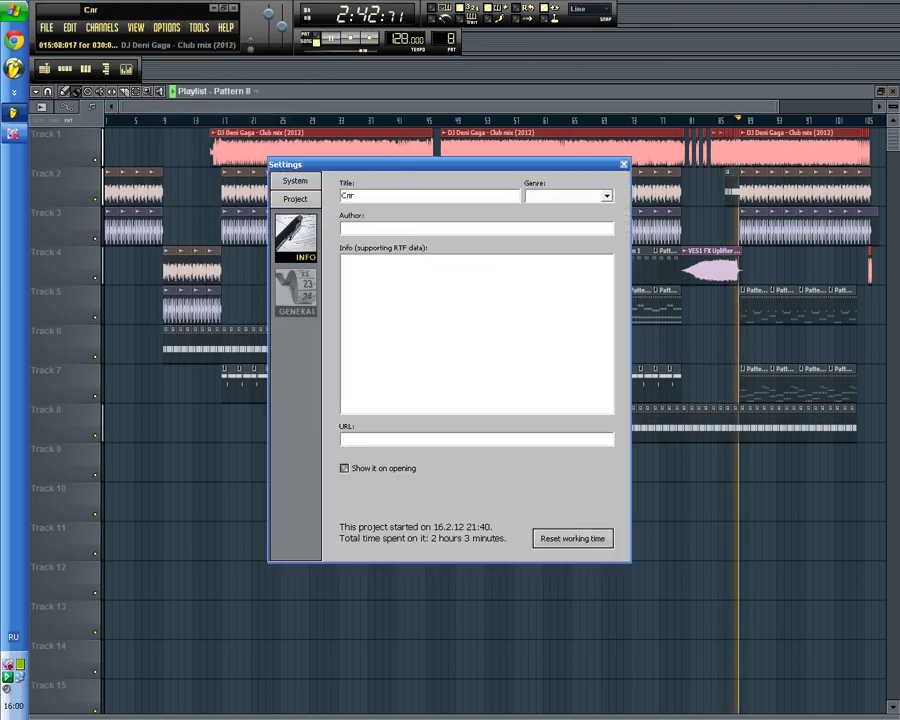
key(BackSpace)
key(BackSpace)
key(alt+shift)
text(lu)
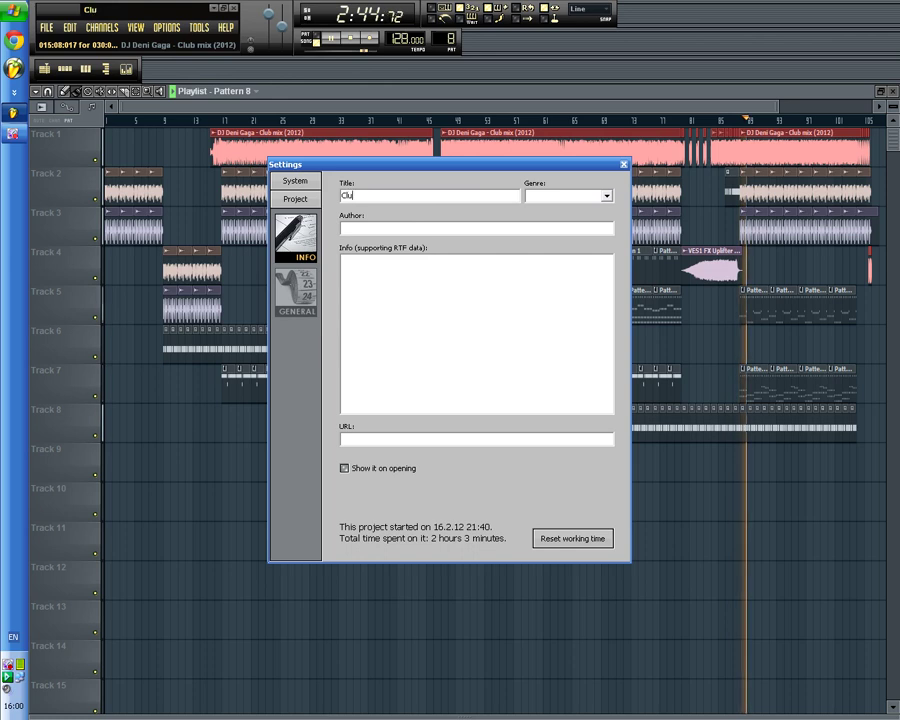
text(b Mix ()
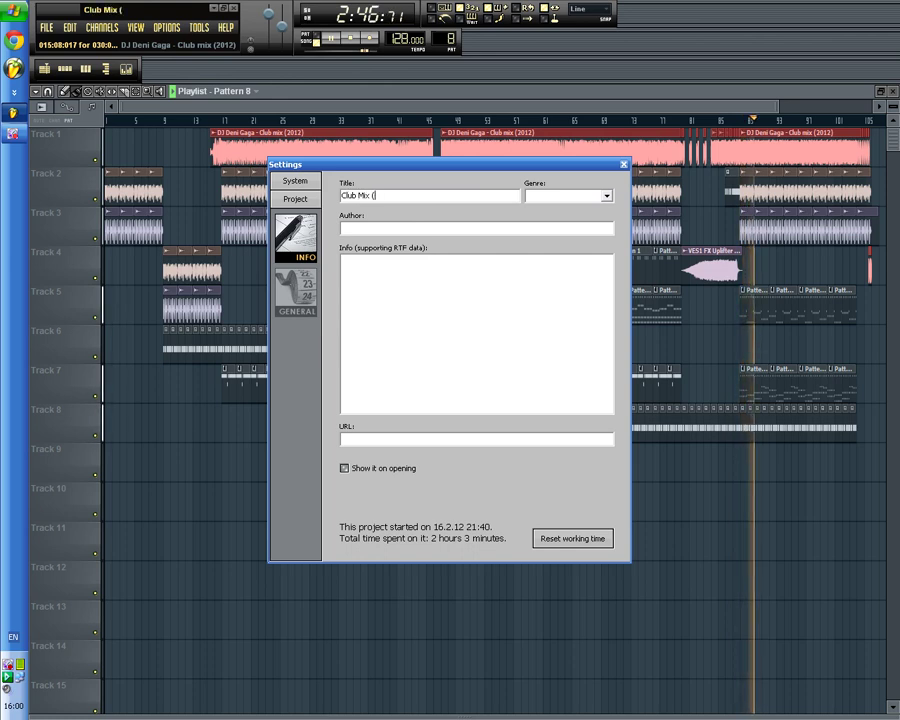
text(2012)
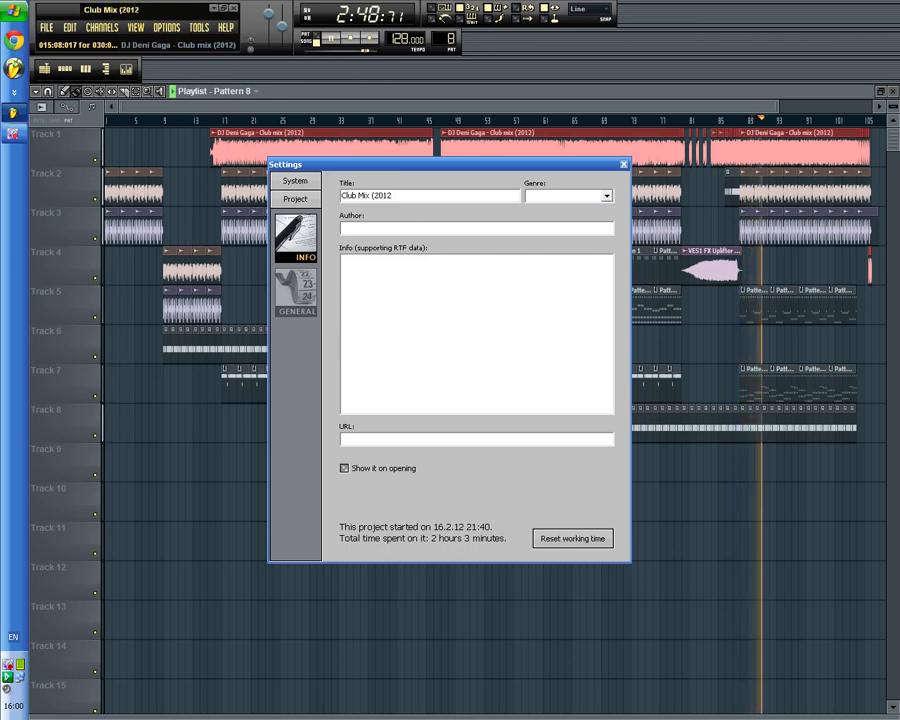
text() (Dj)
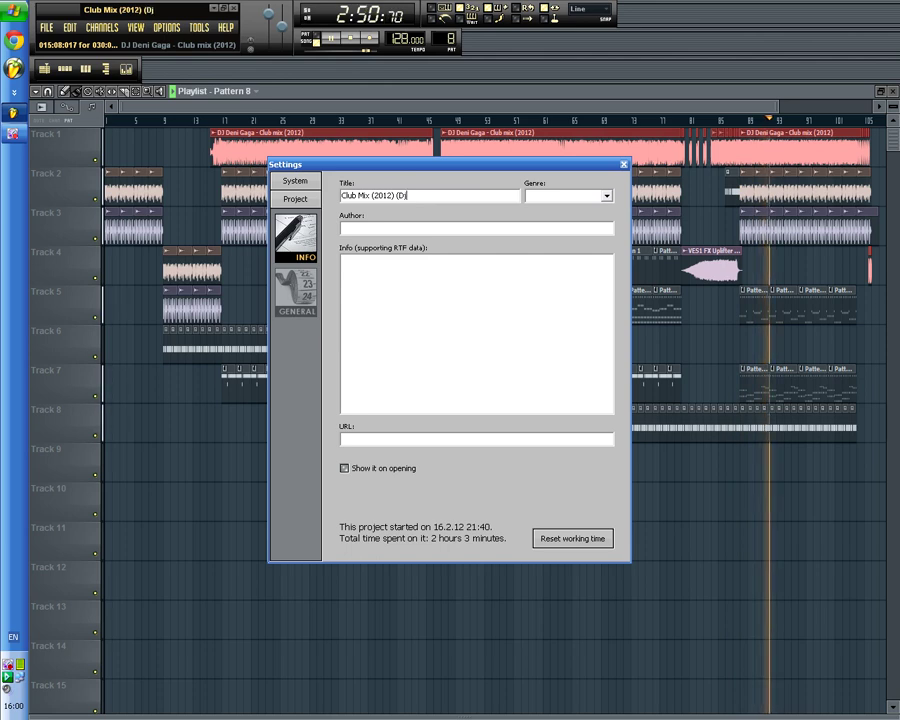
text( Scotch)
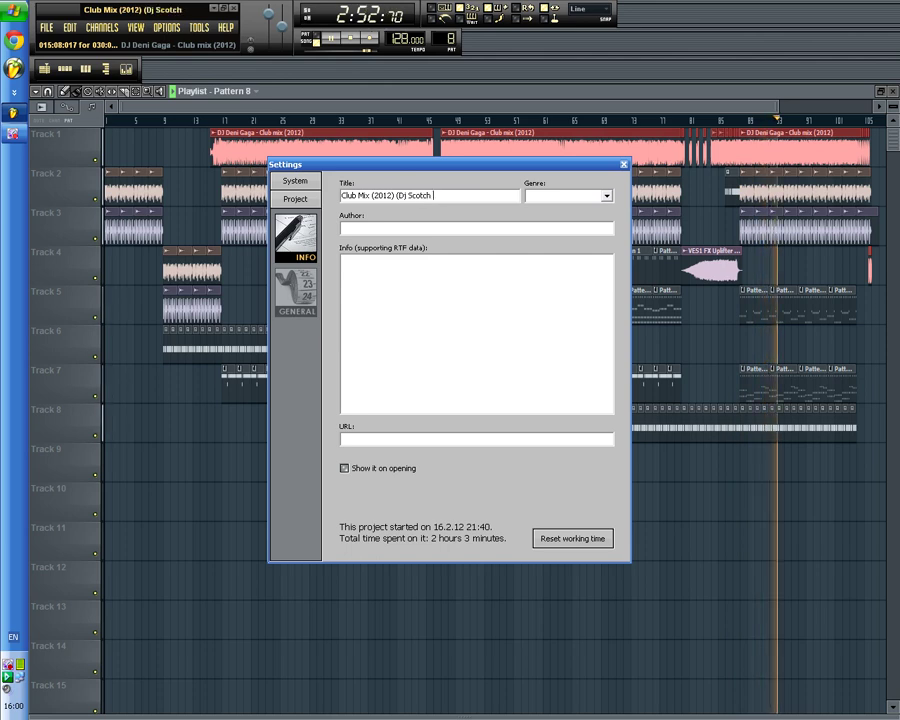
text( Remix)
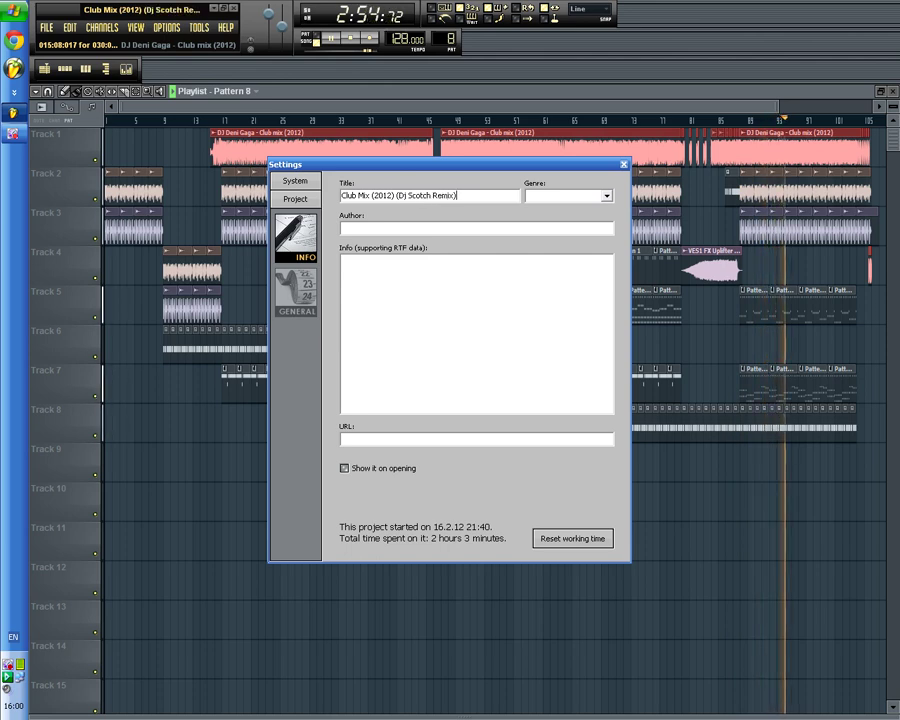
Enter the two artists' stage names joined by "Ft." as the project author and stop the song playback
click(382, 231)
text(Dj )
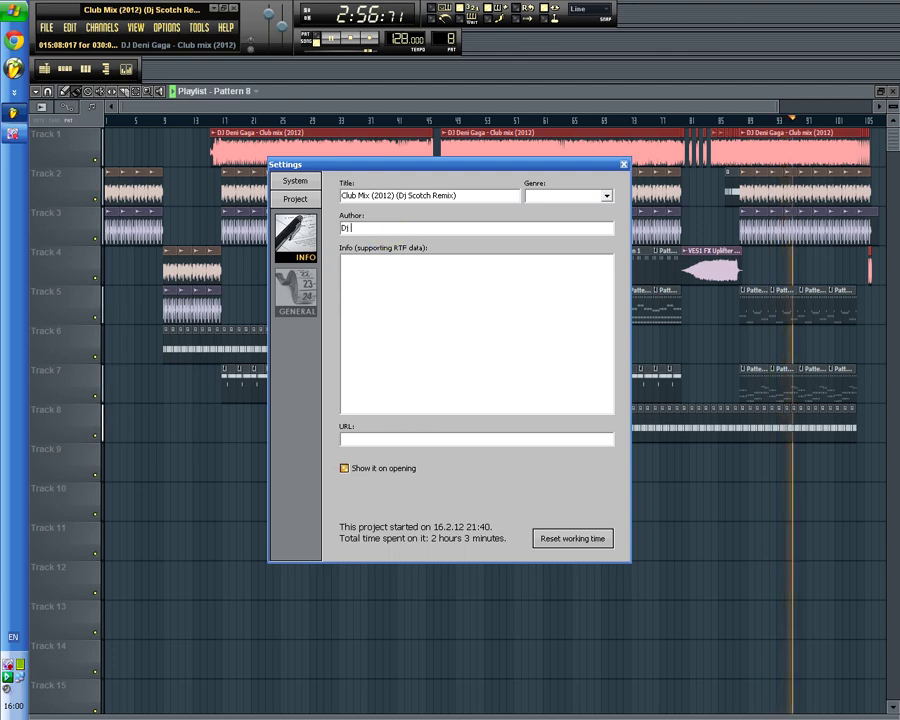
text(Deni gag)
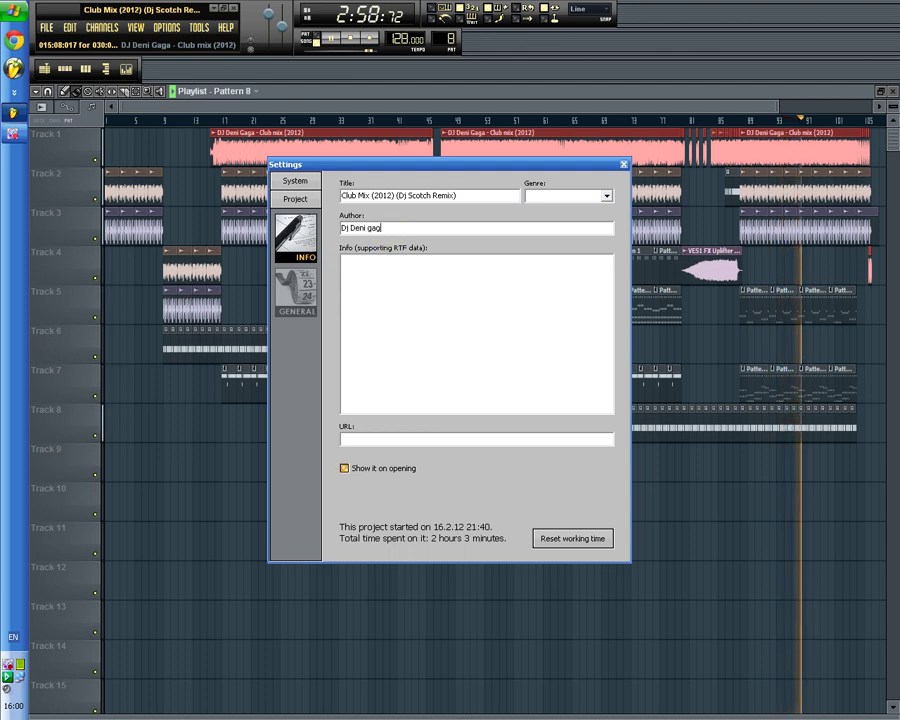
text(a Ft)
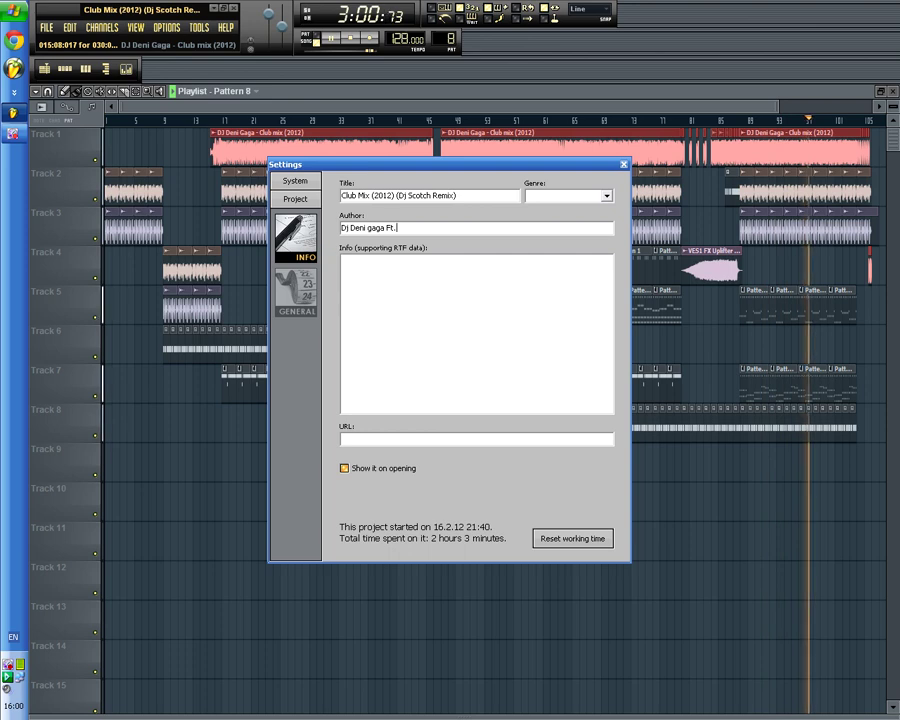
text(. Dj Sc)
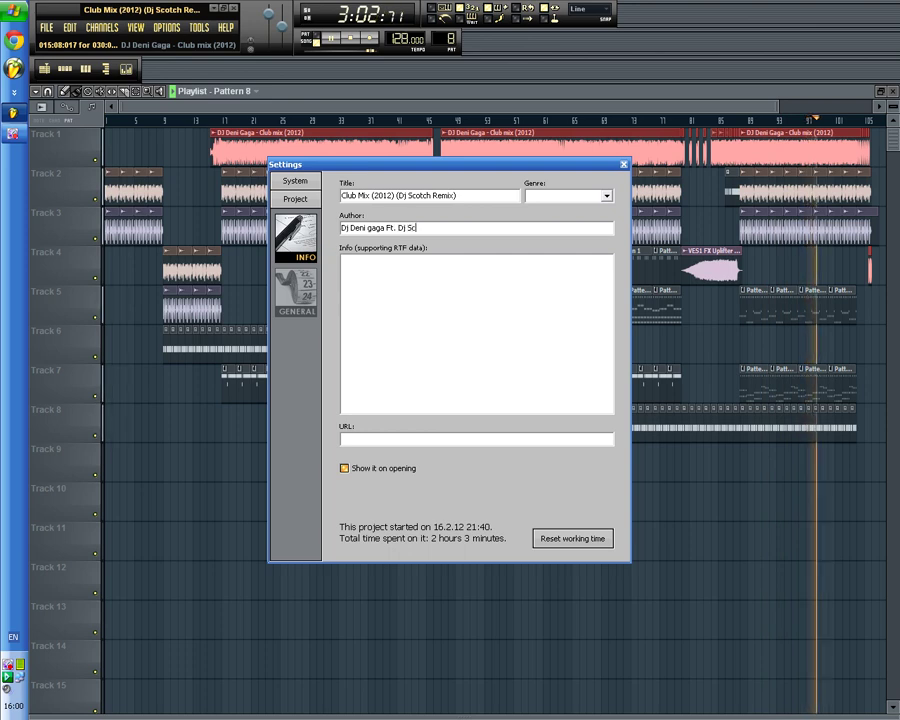
text(otch)
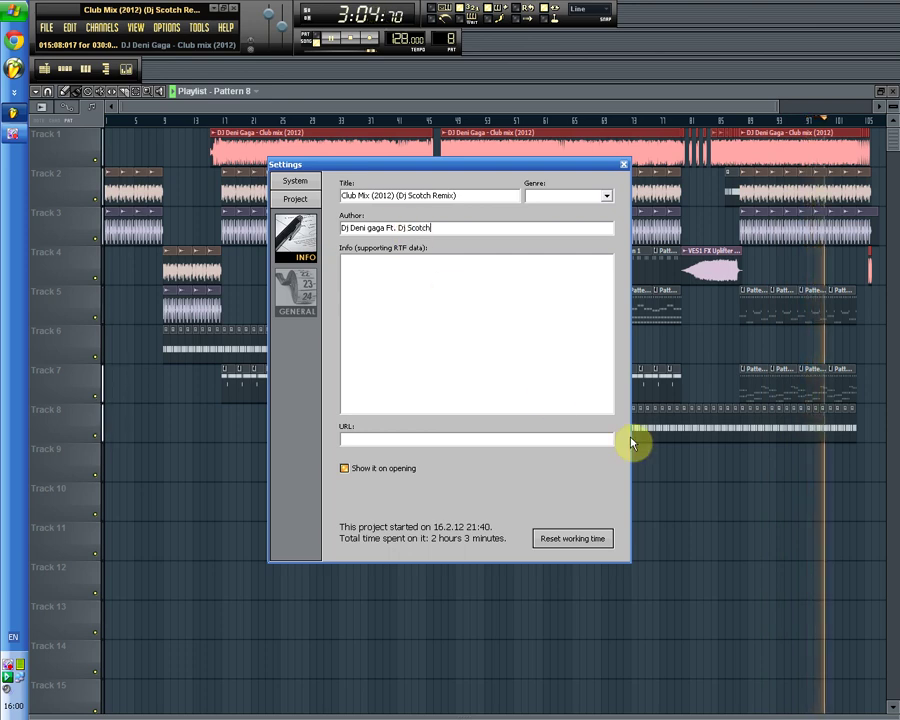
click(625, 166)
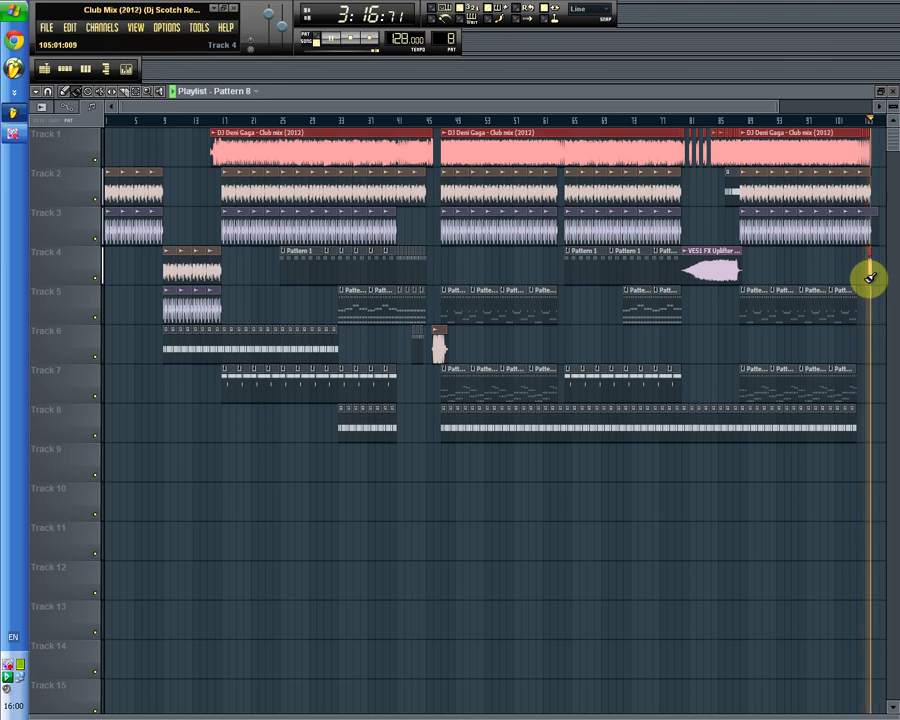
key(space)
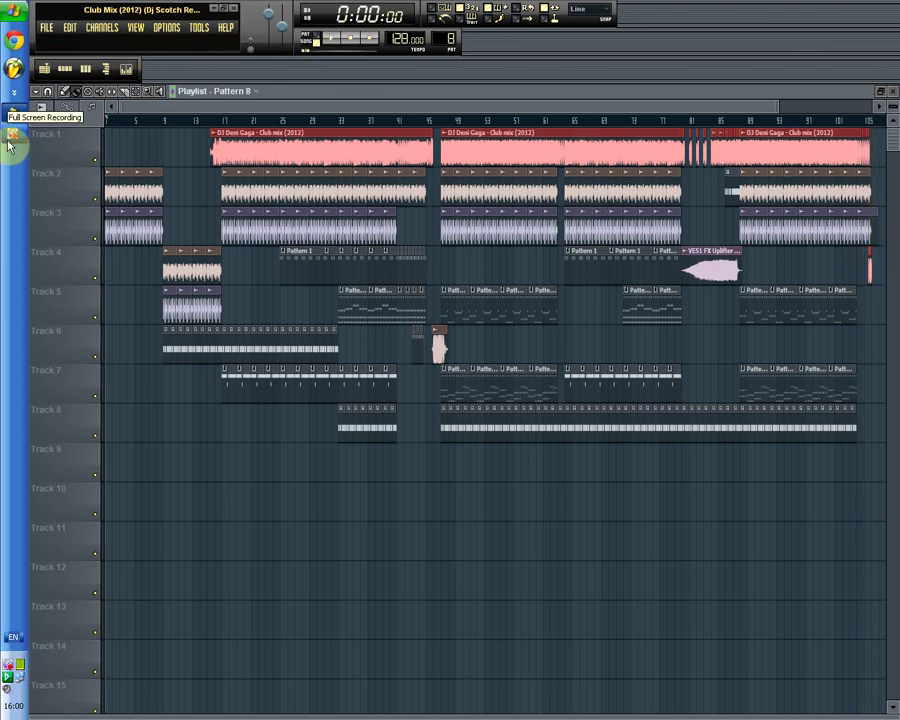